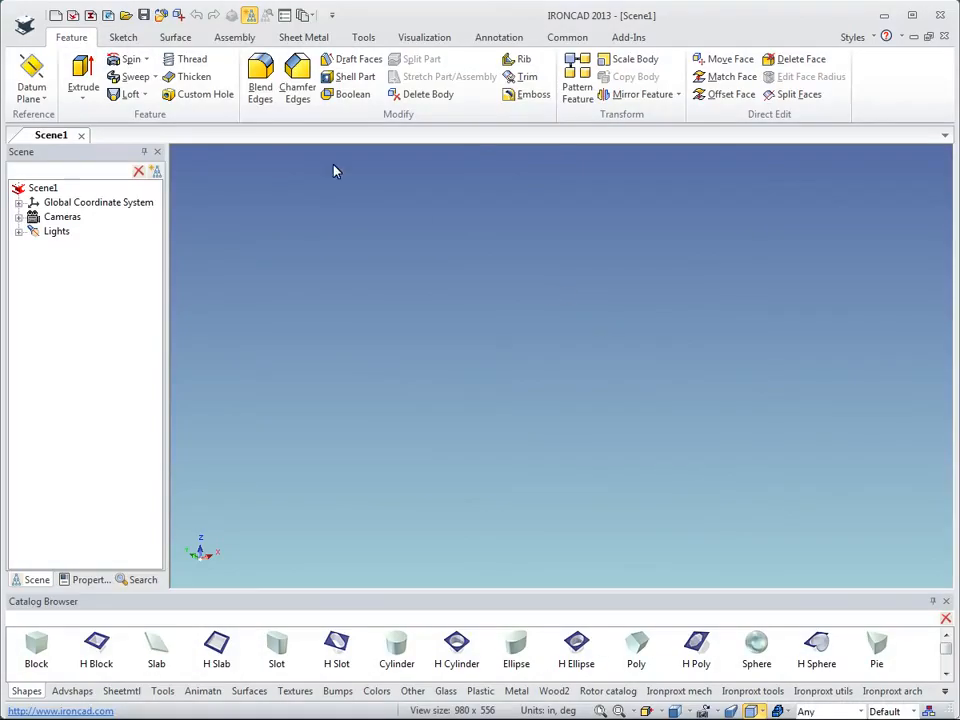
Start a file import from the Demofiles folder and limit the file type to SolidWorks
left_click(179, 18)
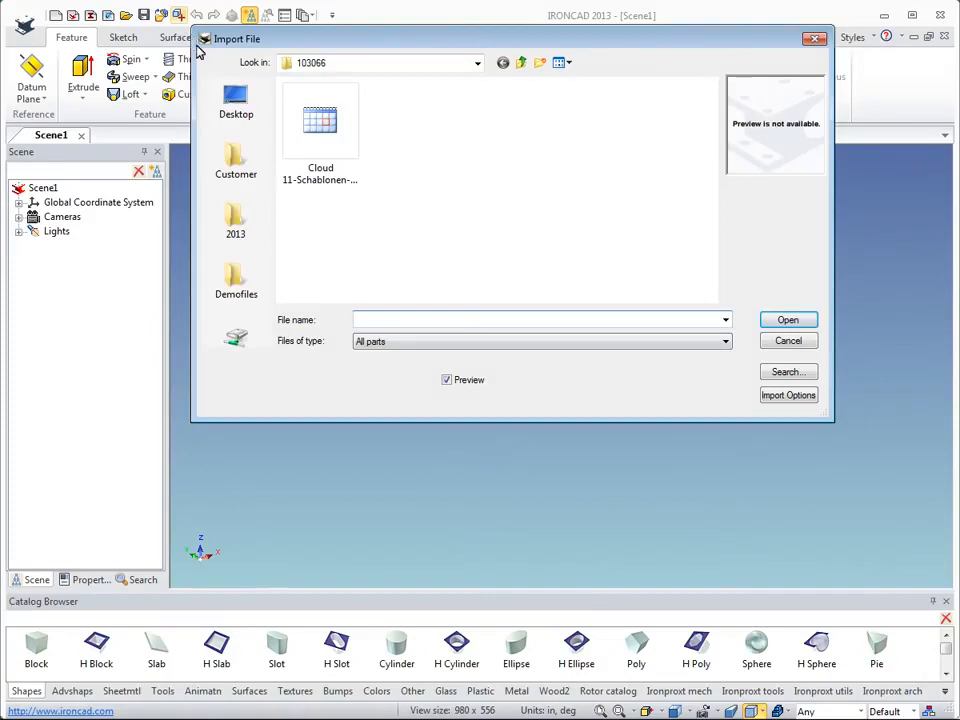
left_click(240, 275)
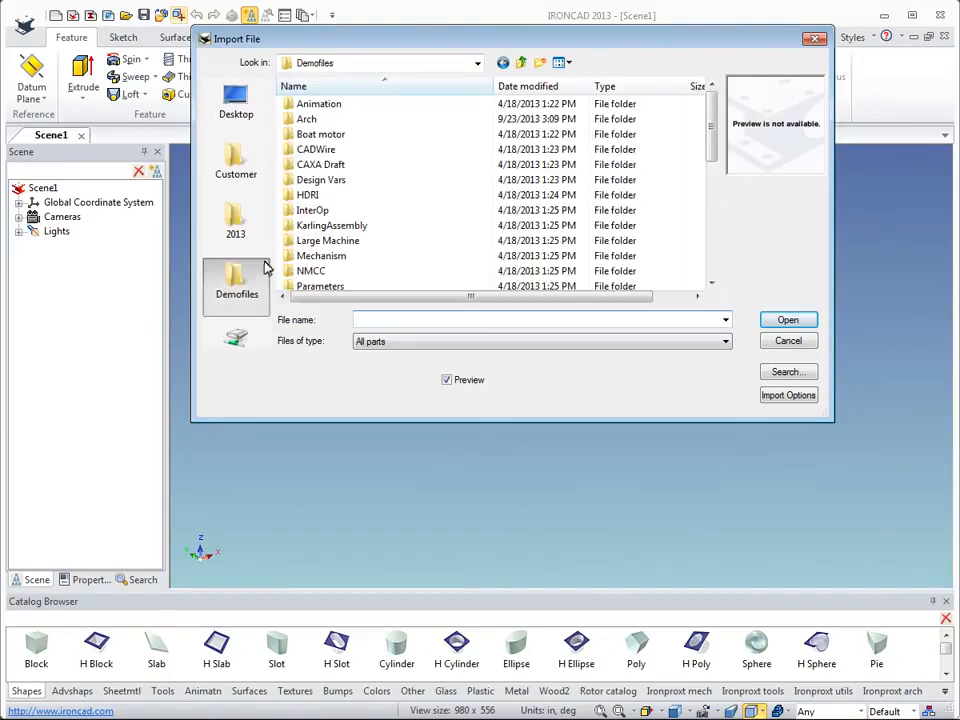
left_click(431, 344)
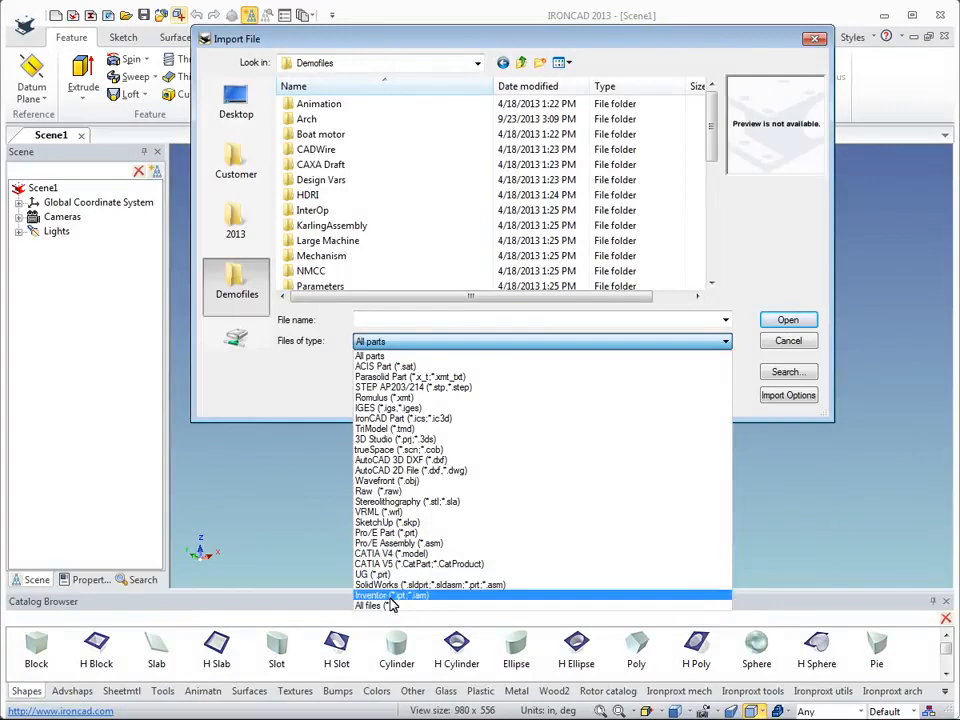
left_click(400, 585)
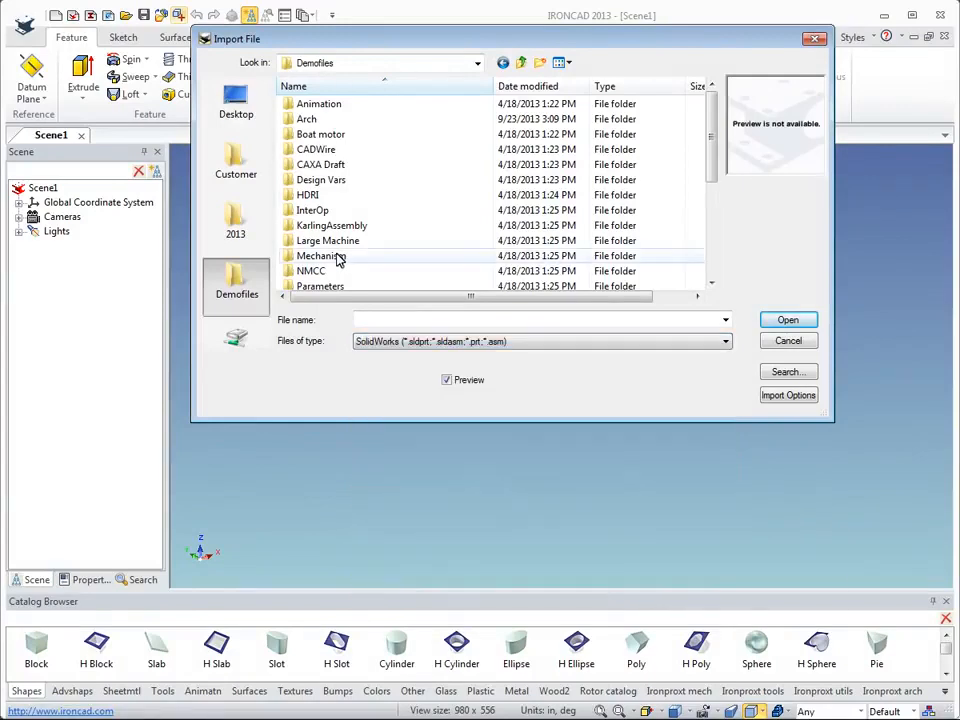
Import the assembly CasterAsm.SLDASM from the SolidWorks folder inside InterOp into the scene
double_click(312, 210)
double_click(328, 209)
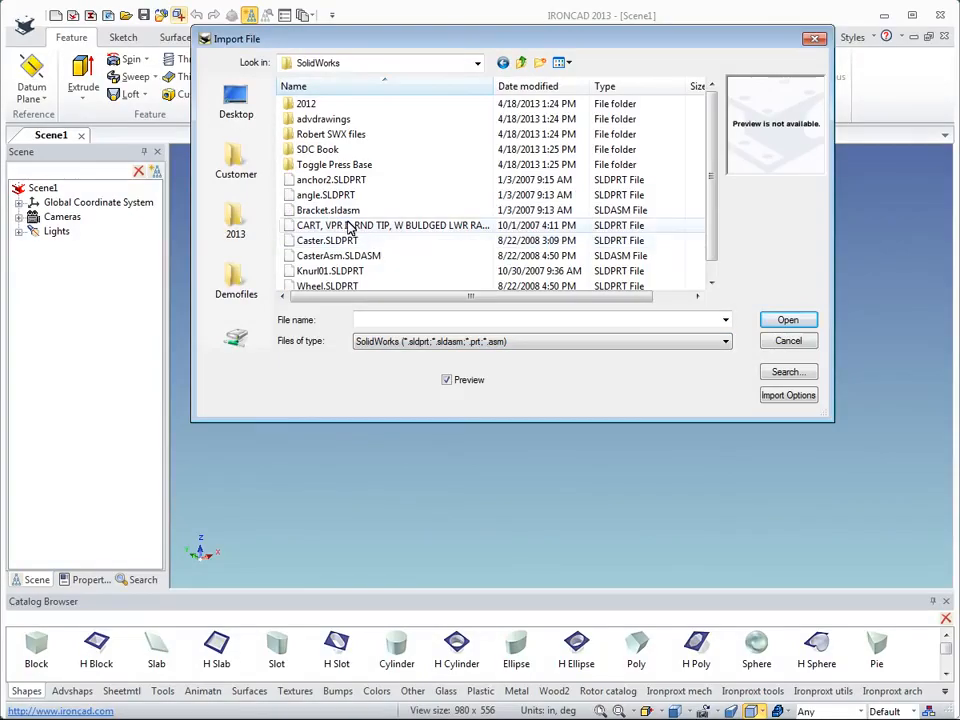
left_click(337, 224)
left_click_drag(493, 88, 604, 88)
double_click(327, 262)
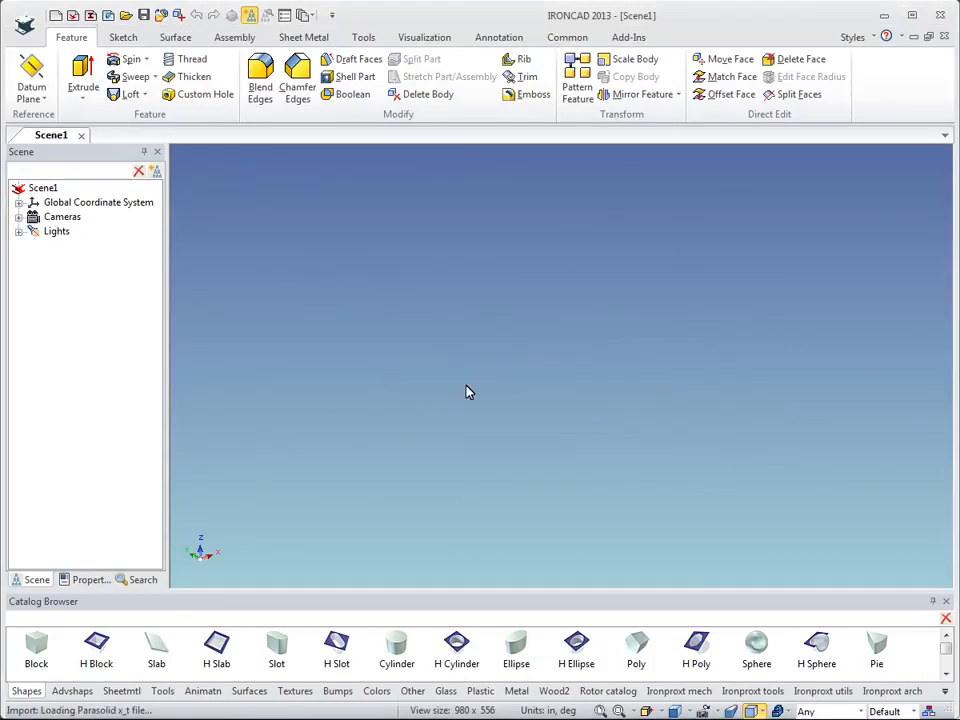
Examine the imported CasterAsm geometry and its structure, highlighting the Wheel-2 and Caster-1 parts in the scene tree
middle_click_drag(533, 408, 502, 370)
scroll(499, 362, "down", 2)
scroll(508, 377, "up", 6)
middle_click_drag(574, 470, 713, 539)
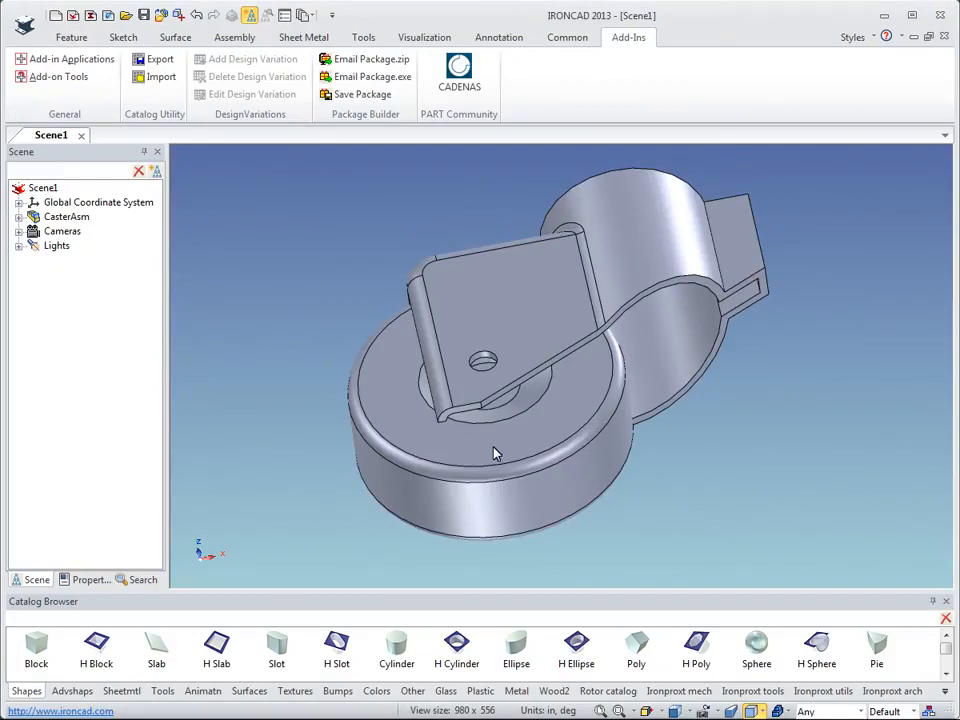
left_click(35, 217)
left_click(19, 217)
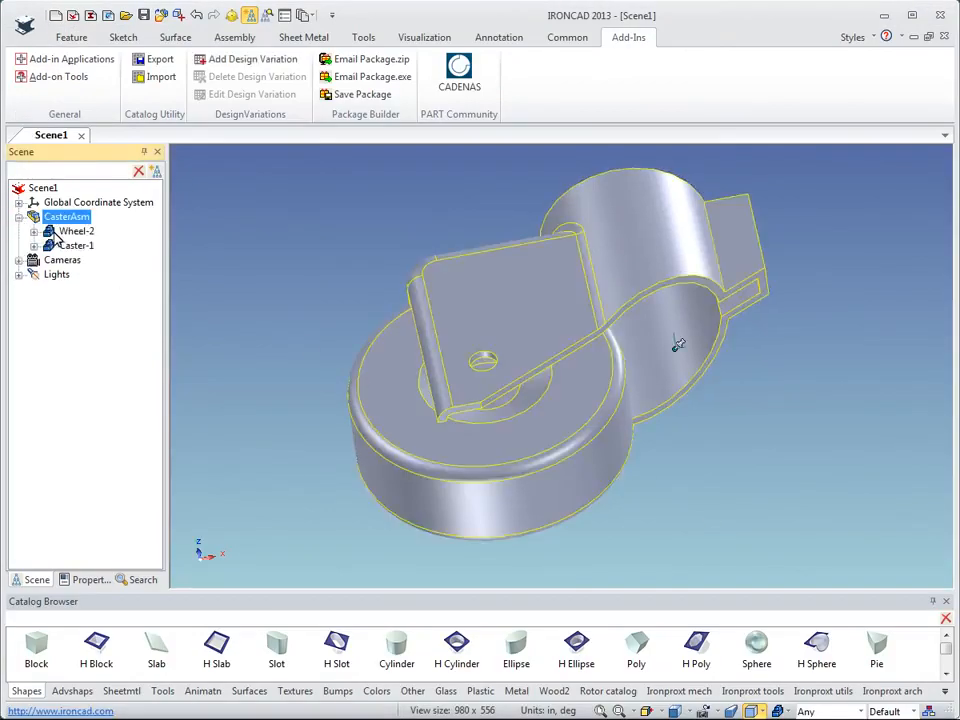
left_click(52, 231)
left_click(52, 249)
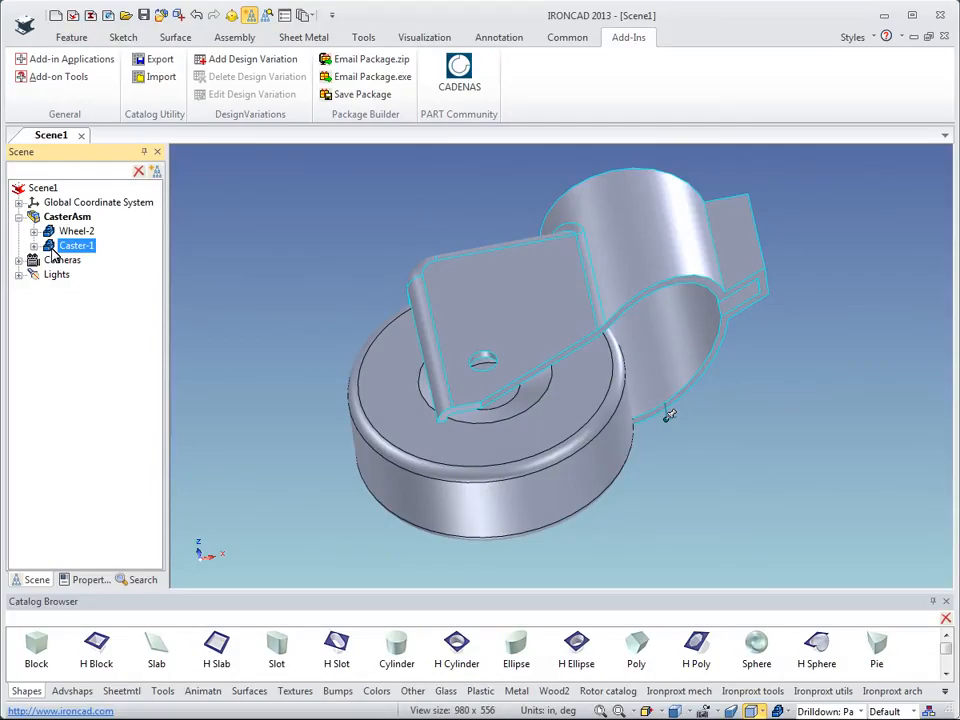
middle_click_drag(274, 306, 470, 330)
Export the CasterAsm assembly as a Parasolid 24.0 (*.x_t) file named CasterAsm to the Customer folder
left_click(235, 37)
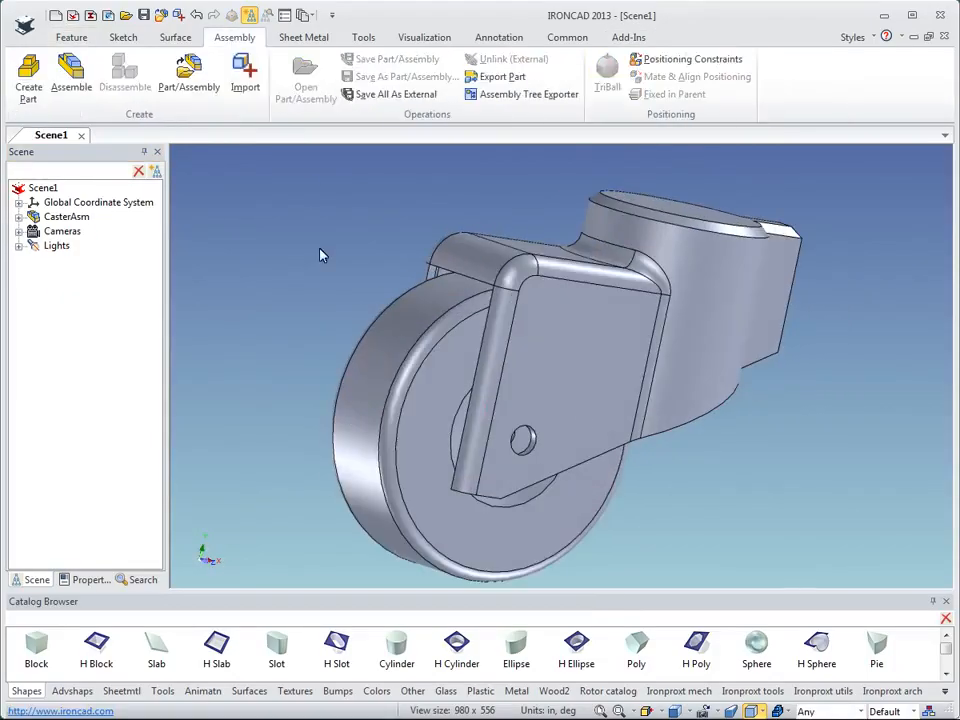
right_click(531, 295)
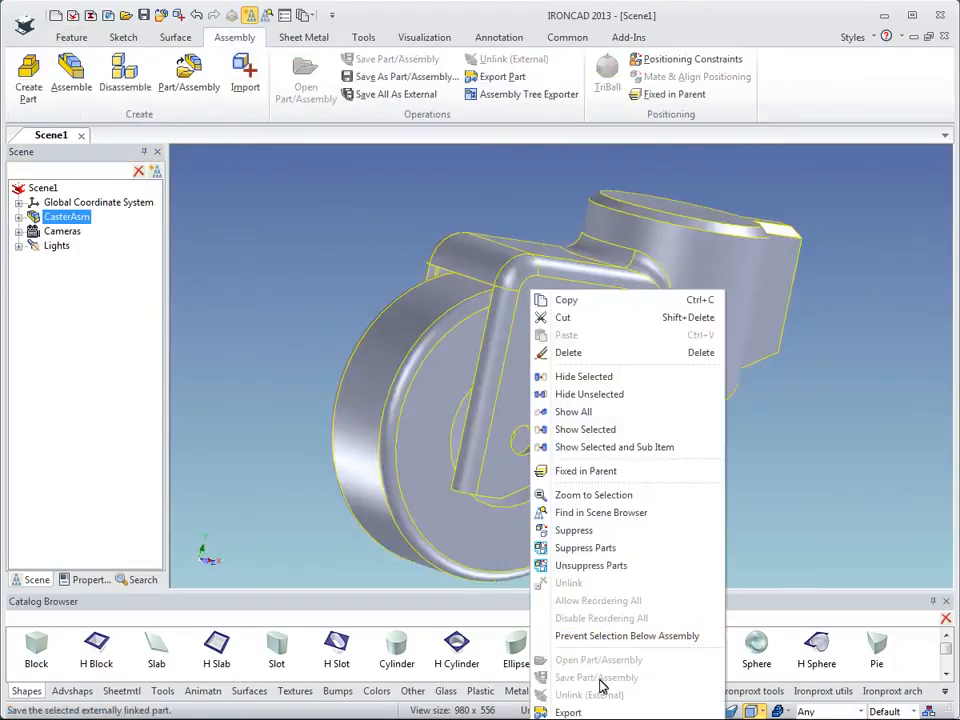
left_click(651, 230)
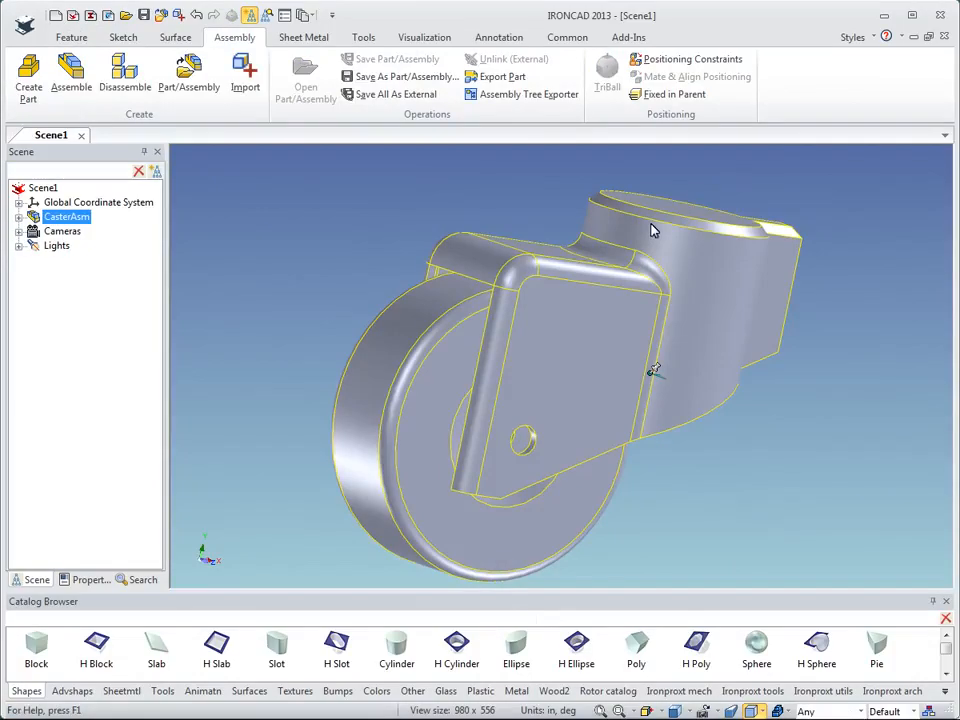
right_click(652, 229)
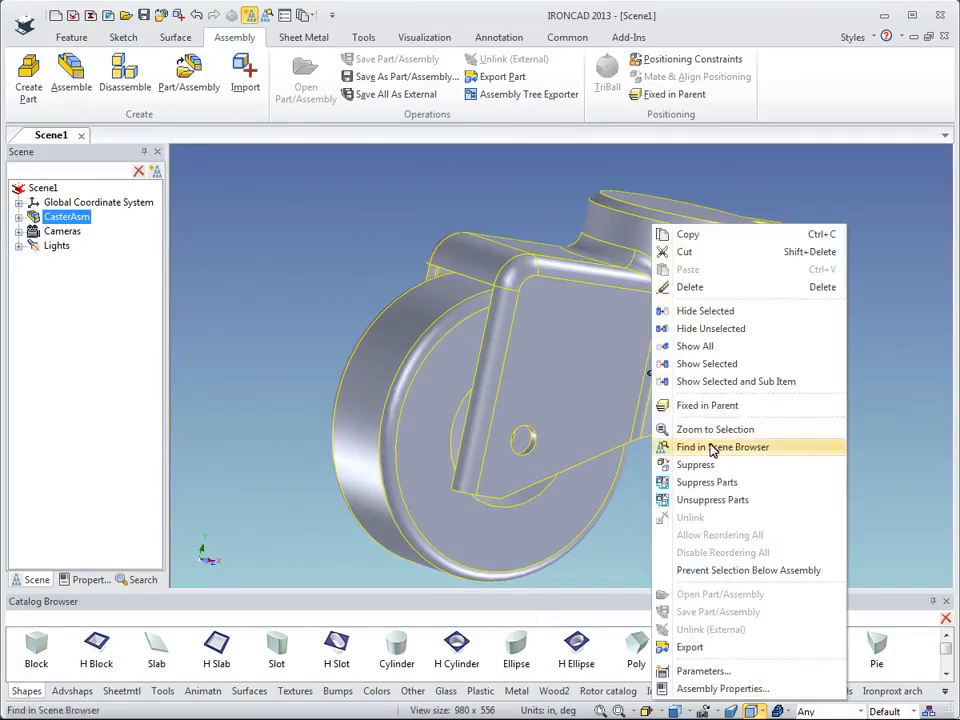
left_click(690, 648)
left_click(510, 403)
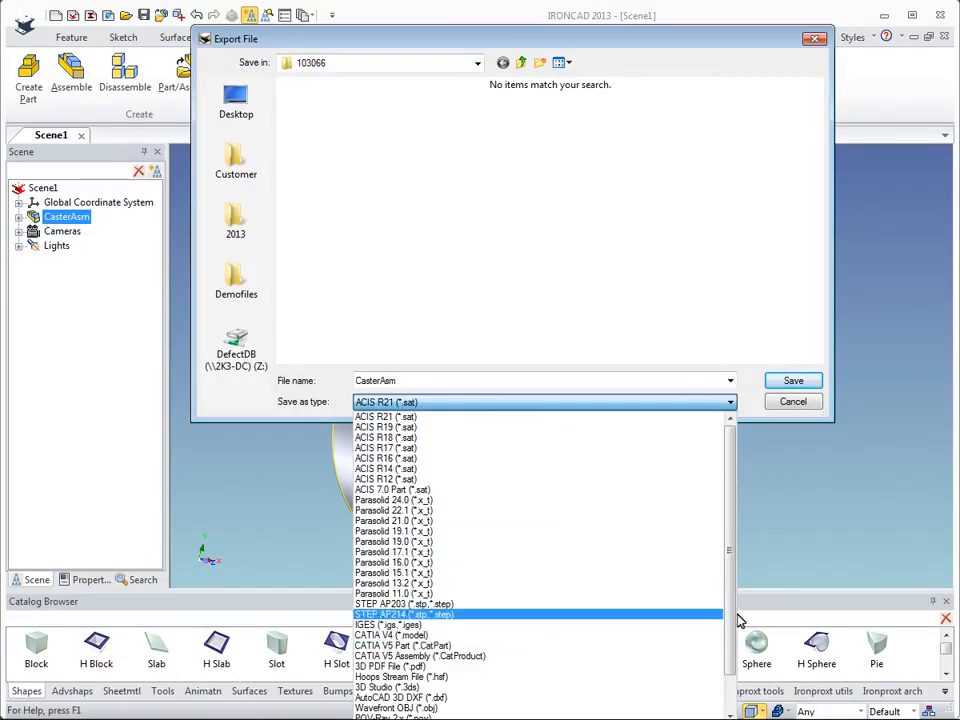
left_click_drag(732, 622, 732, 662)
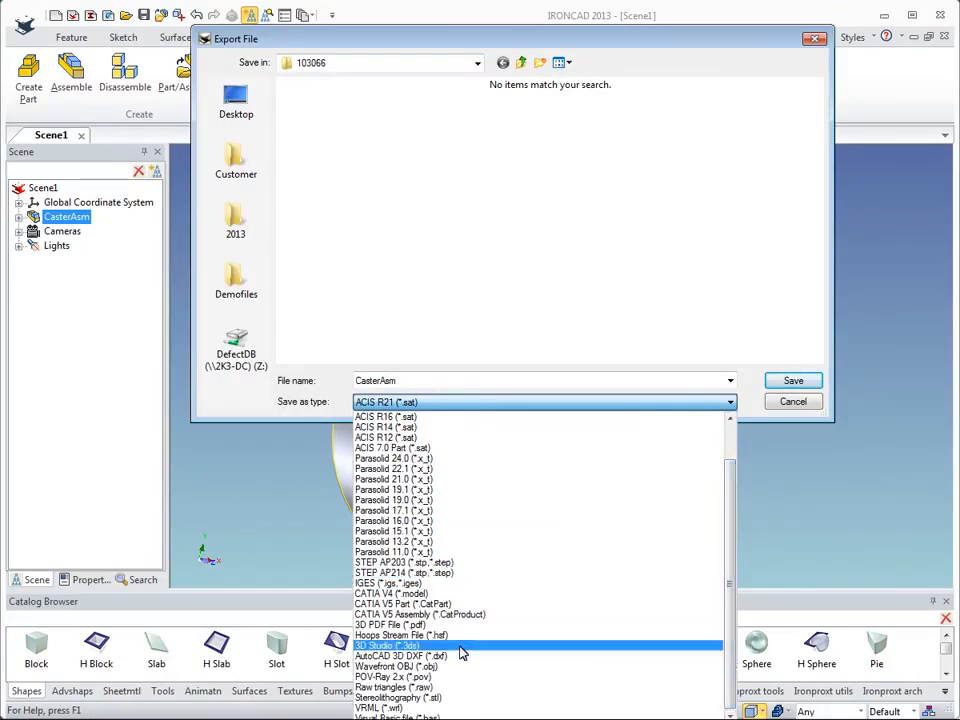
left_click(395, 458)
left_click(236, 160)
left_click(793, 381)
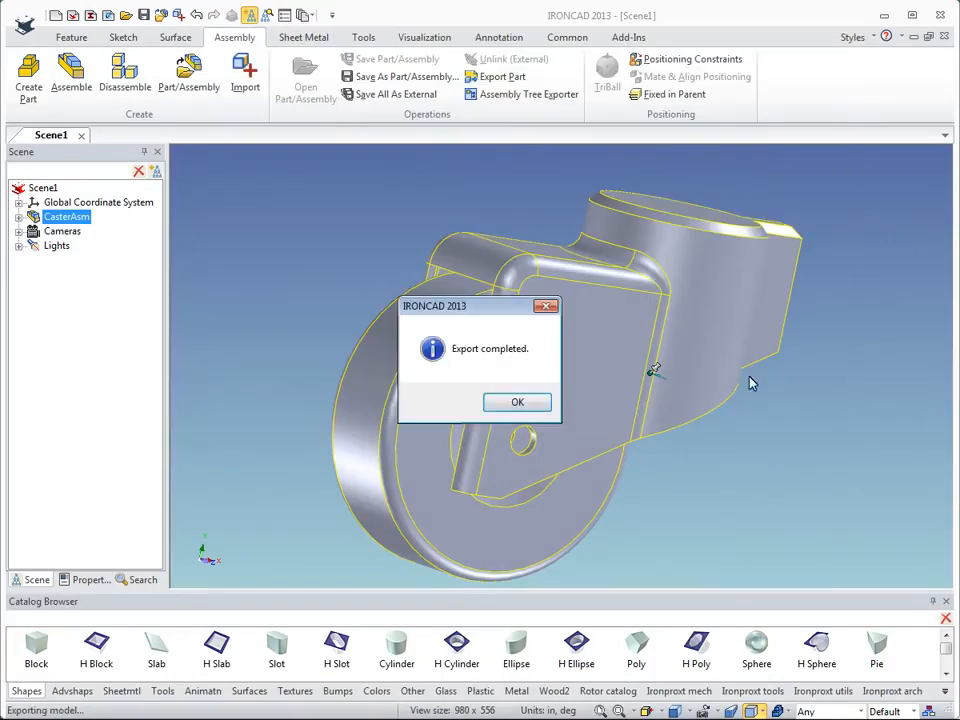
left_click(512, 402)
Review the import options for General, IGES, Environmental Data, AutoCAD DXF, STL/RAW, Pro/E and STEP, and leave without importing
left_click(245, 84)
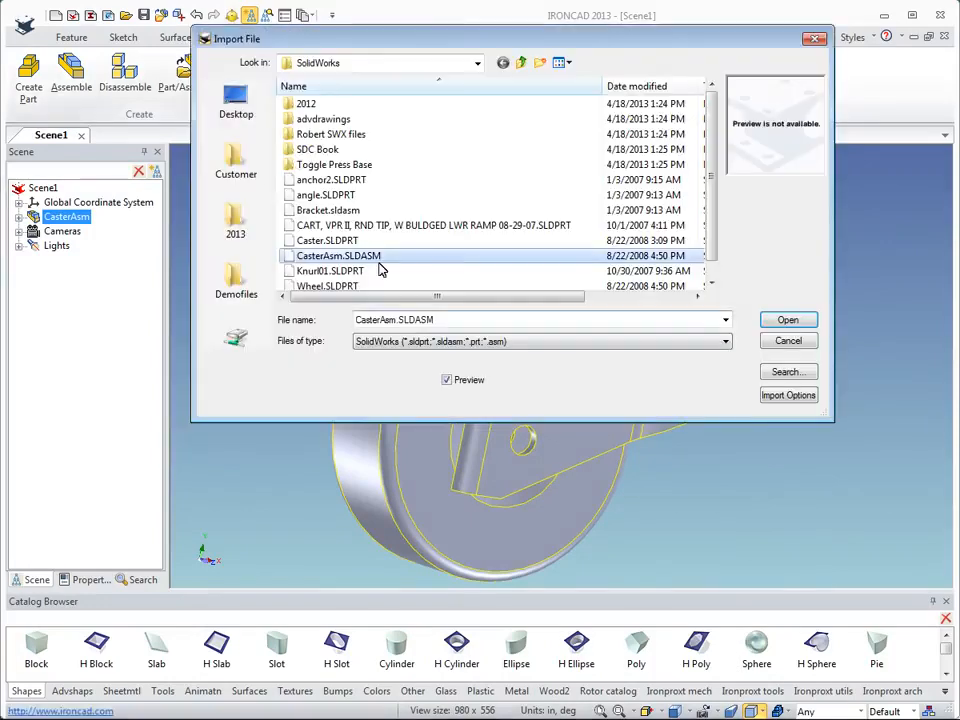
left_click(797, 398)
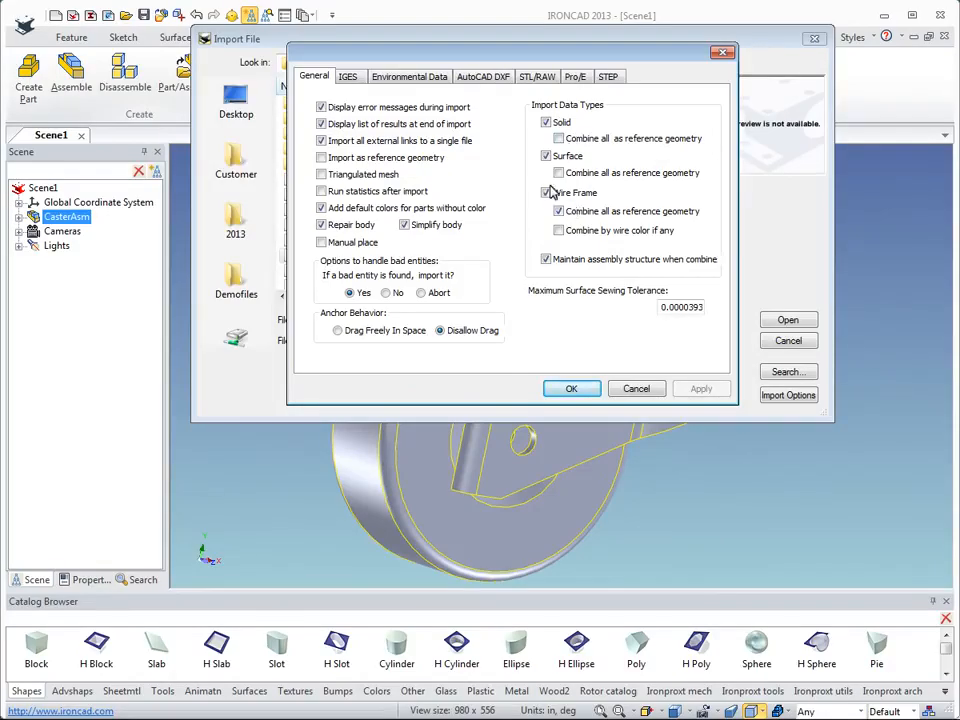
left_click(349, 78)
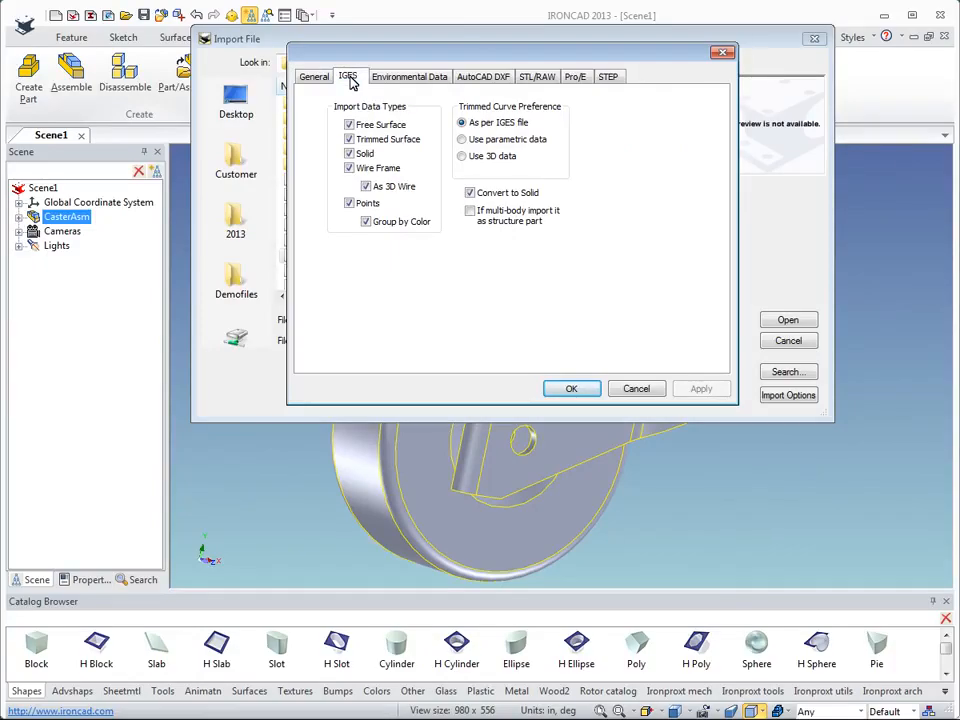
left_click(400, 79)
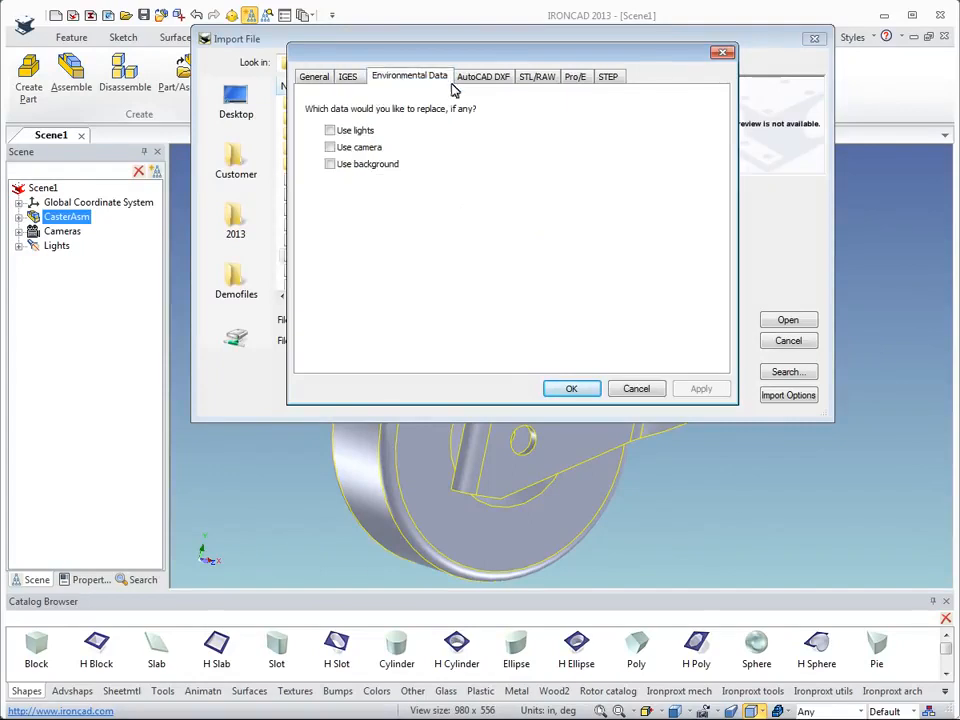
left_click(483, 78)
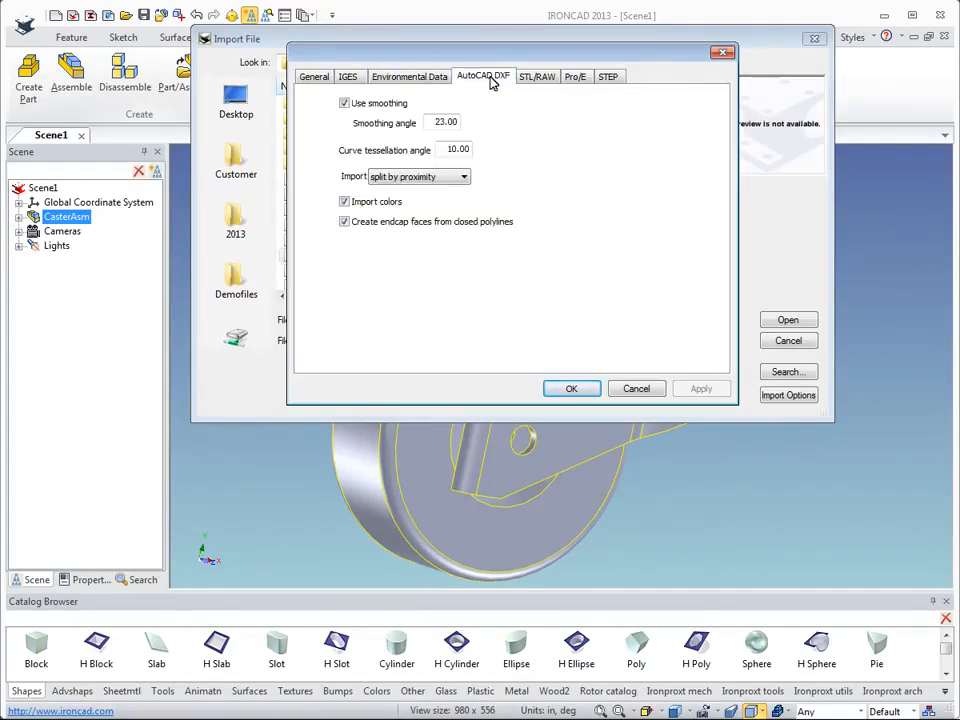
left_click(543, 80)
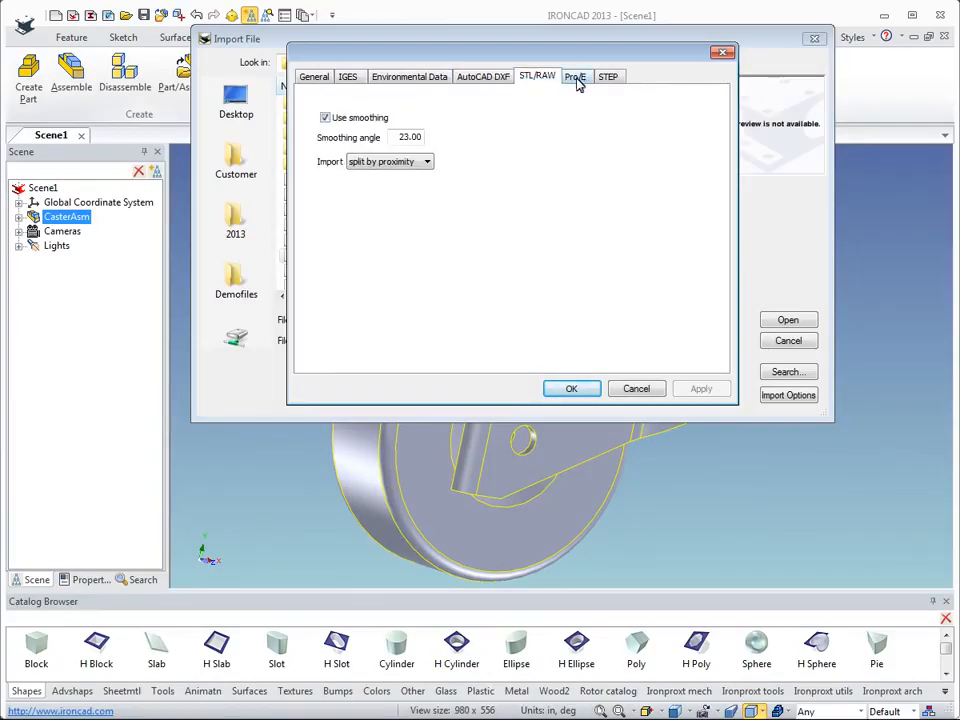
left_click(579, 80)
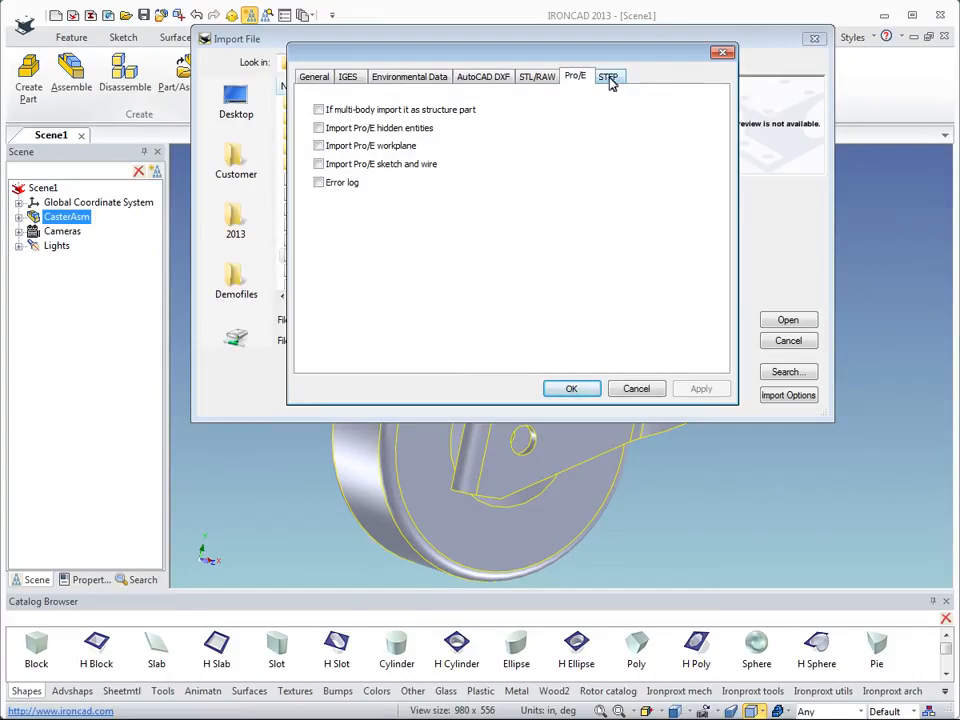
left_click(609, 79)
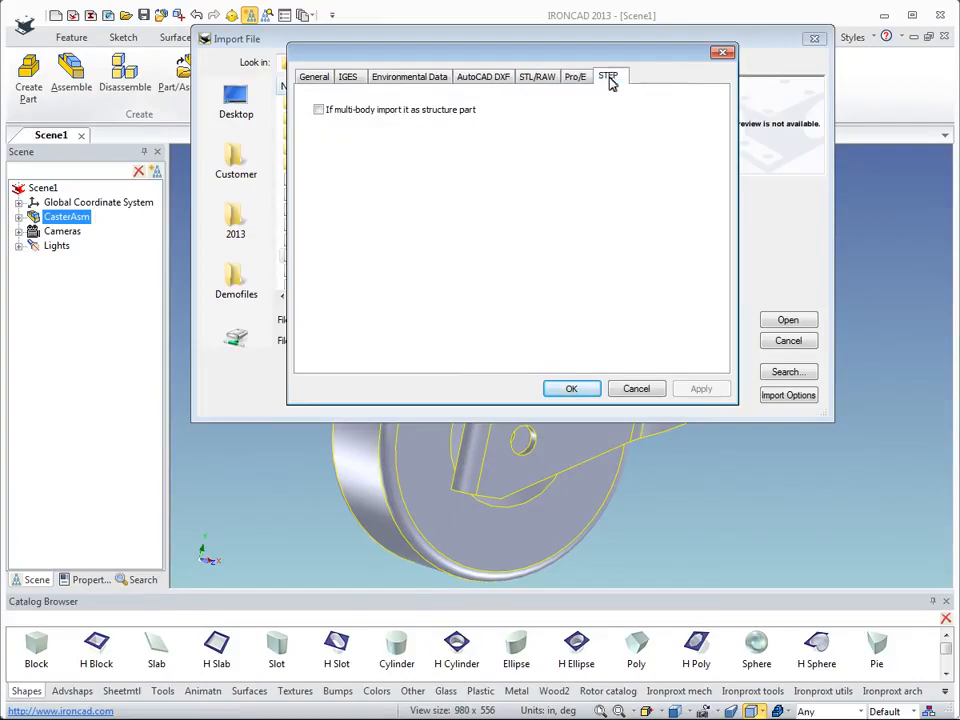
left_click(634, 391)
left_click(787, 340)
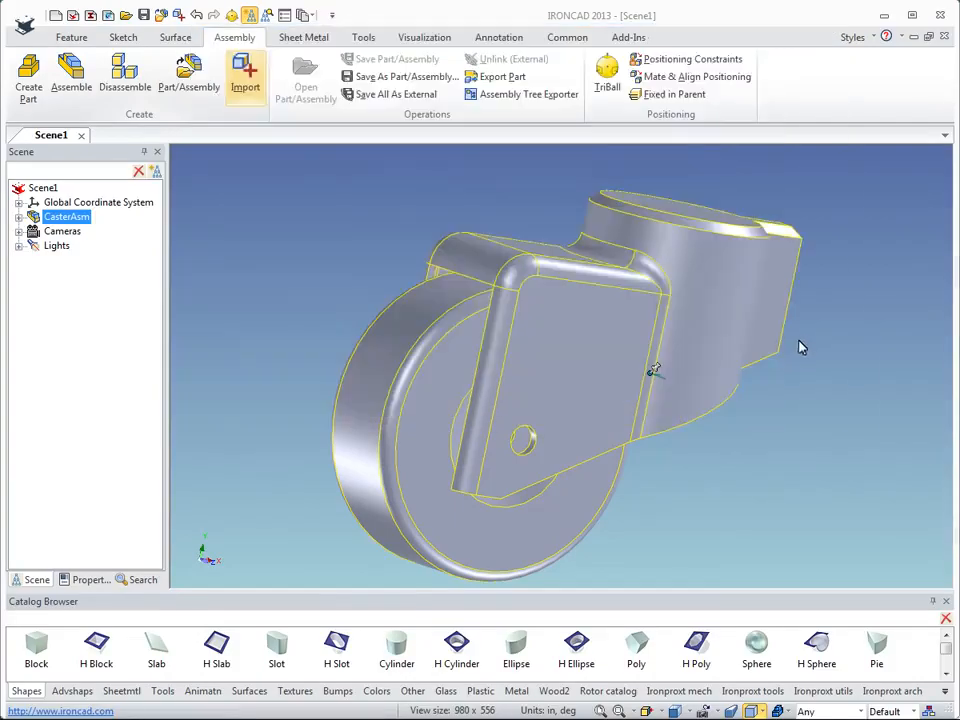